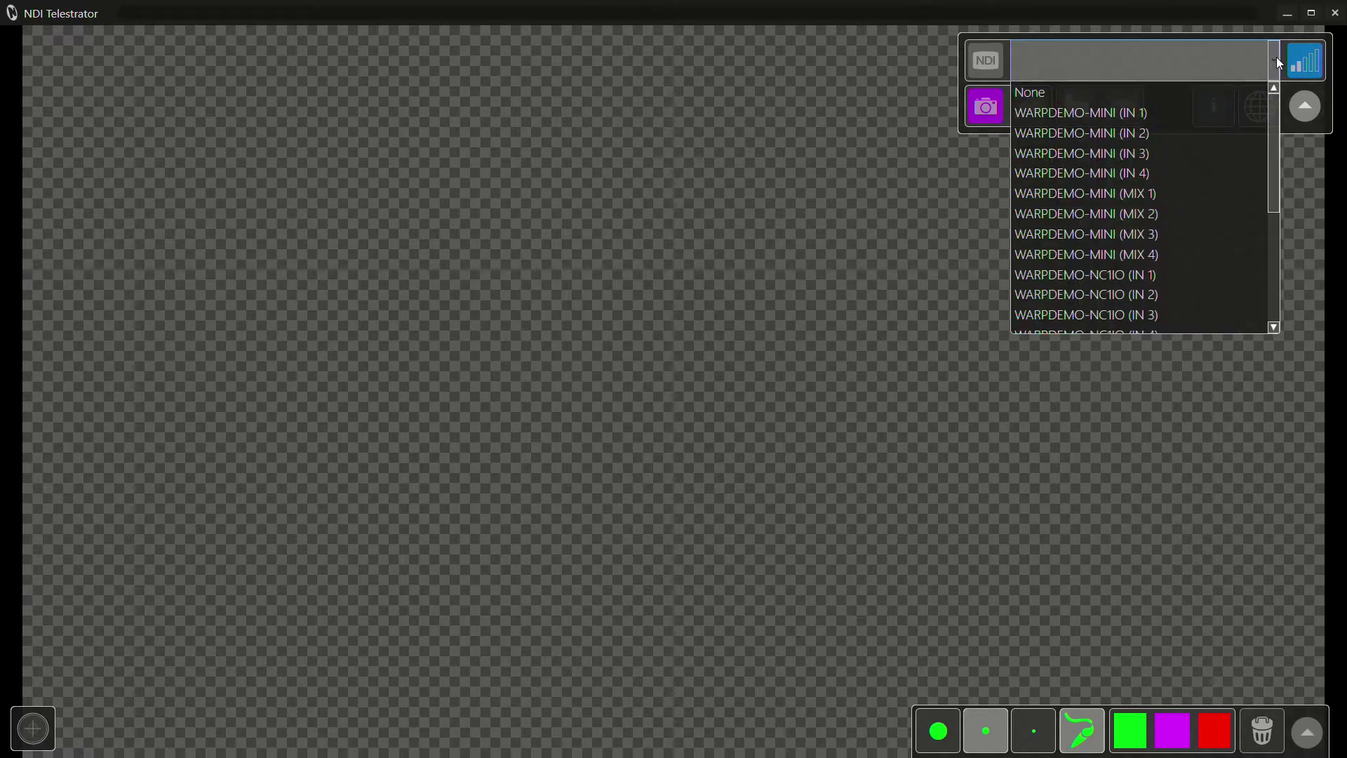
pyautogui.moveTo(1276, 110); pyautogui.dragTo(1277, 264)
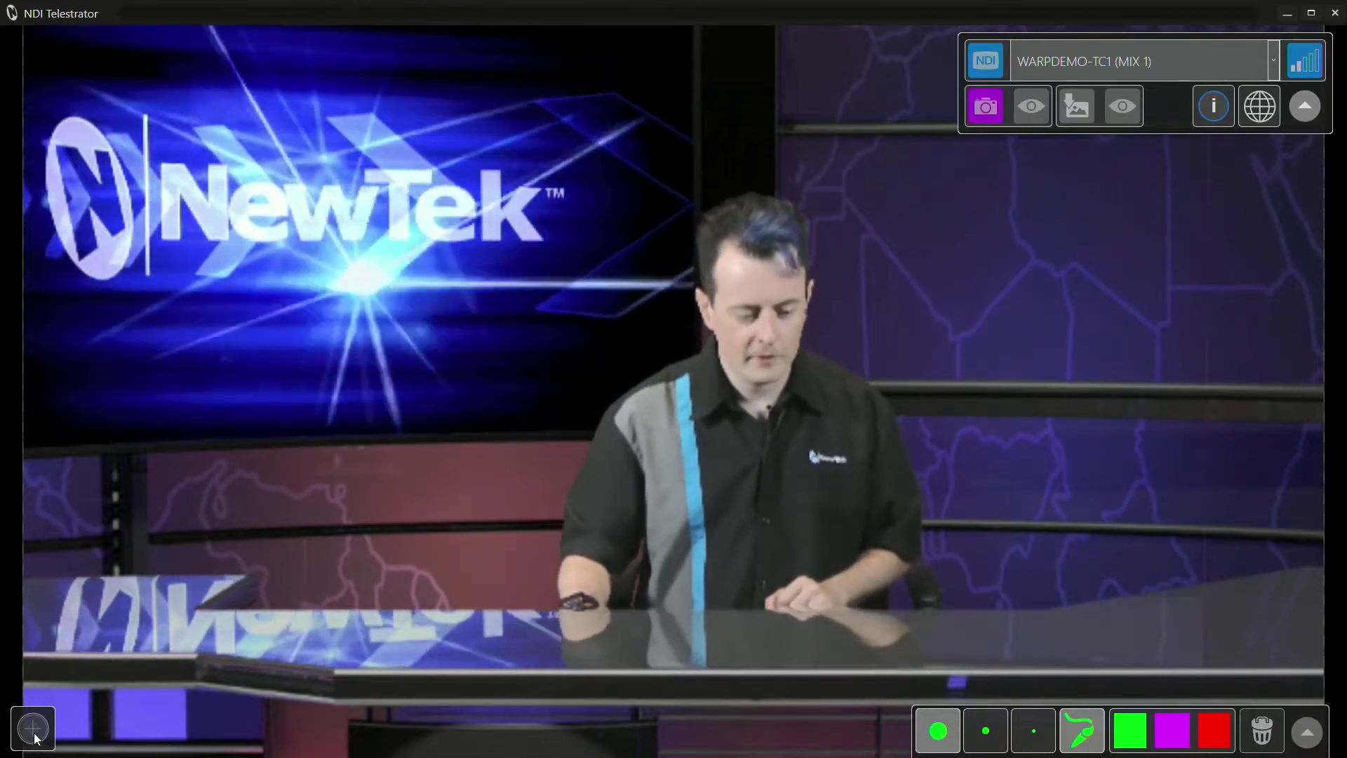
# Step: Draw a freehand green circle around the presenter's head with the pen
pyautogui.click(35, 728)
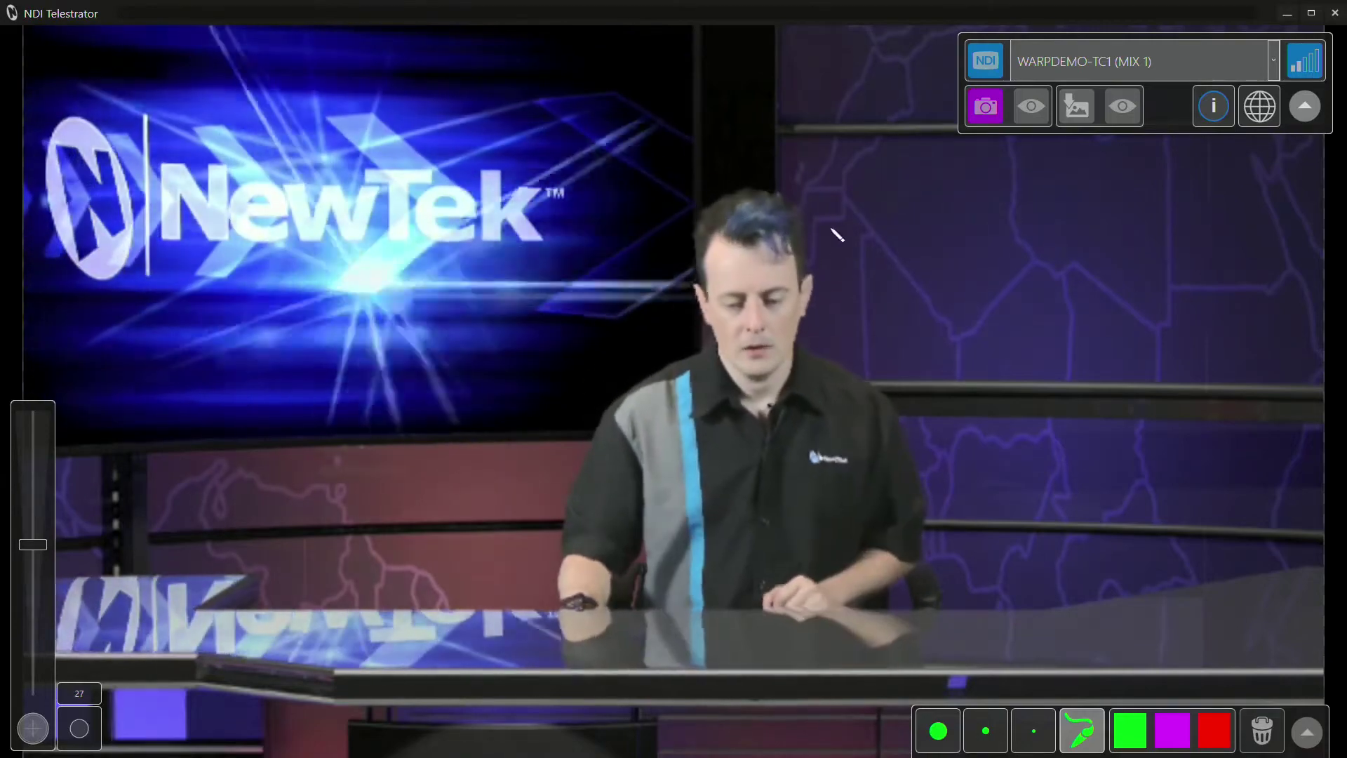
pyautogui.click(869, 219)
pyautogui.moveTo(861, 193); pyautogui.dragTo(874, 240)
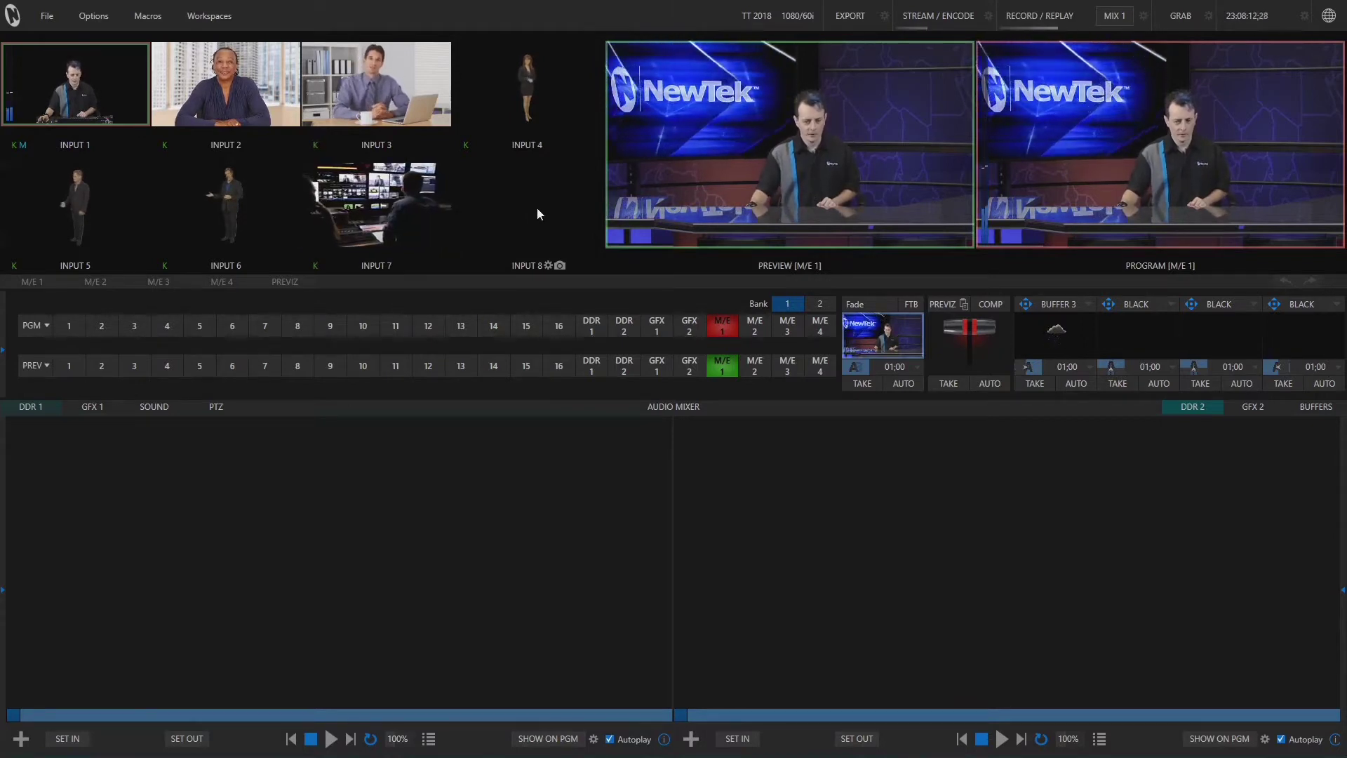
# Step: Set Input 8's source to EVENTTABLET1 > NDI Telestrator and close its settings
pyautogui.click(547, 265)
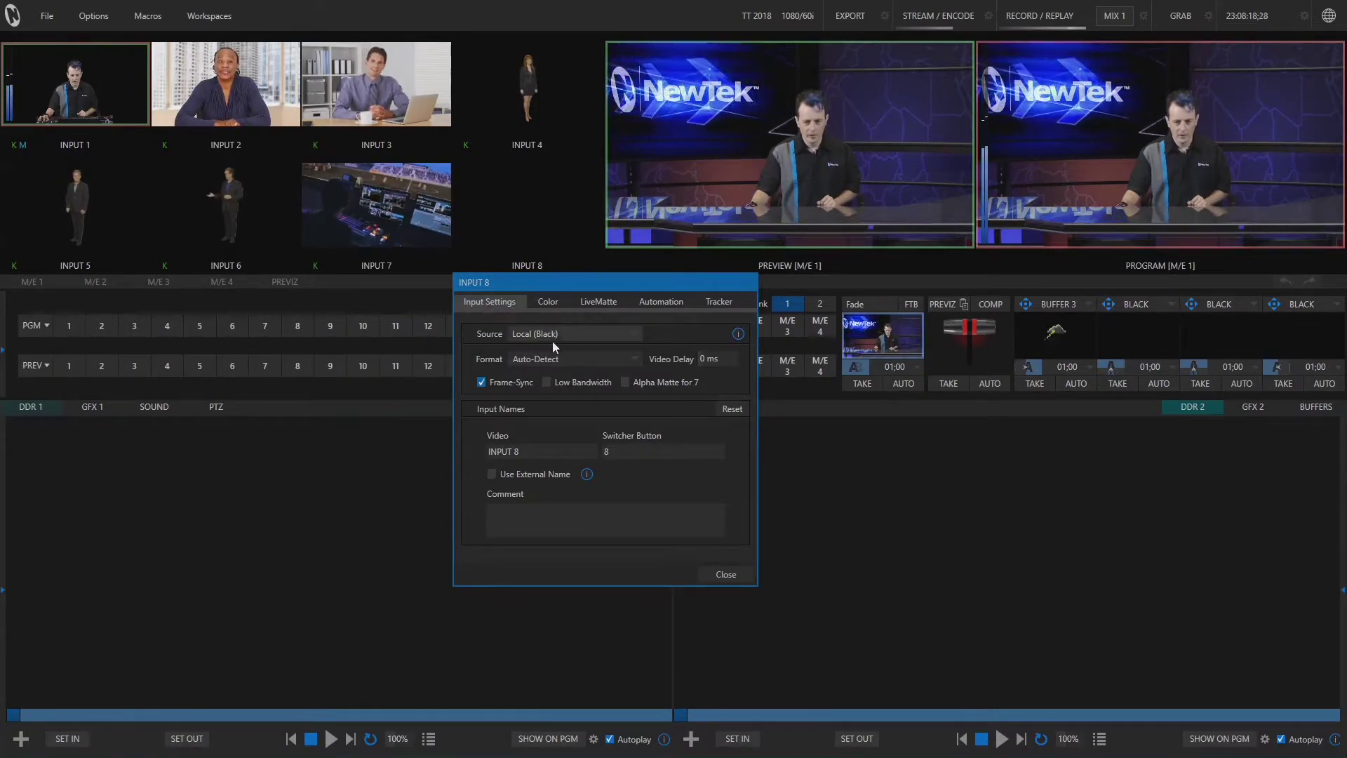
pyautogui.click(602, 334)
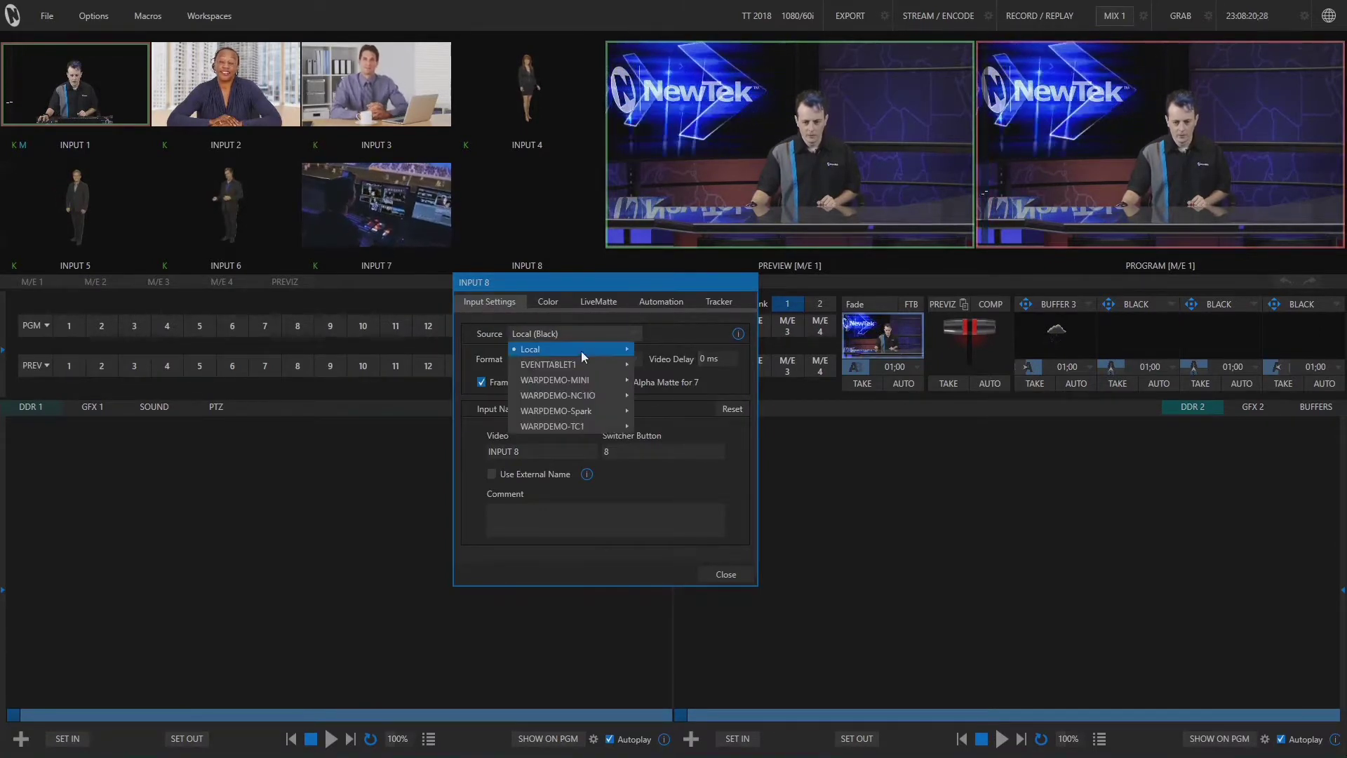
pyautogui.moveTo(549, 365)
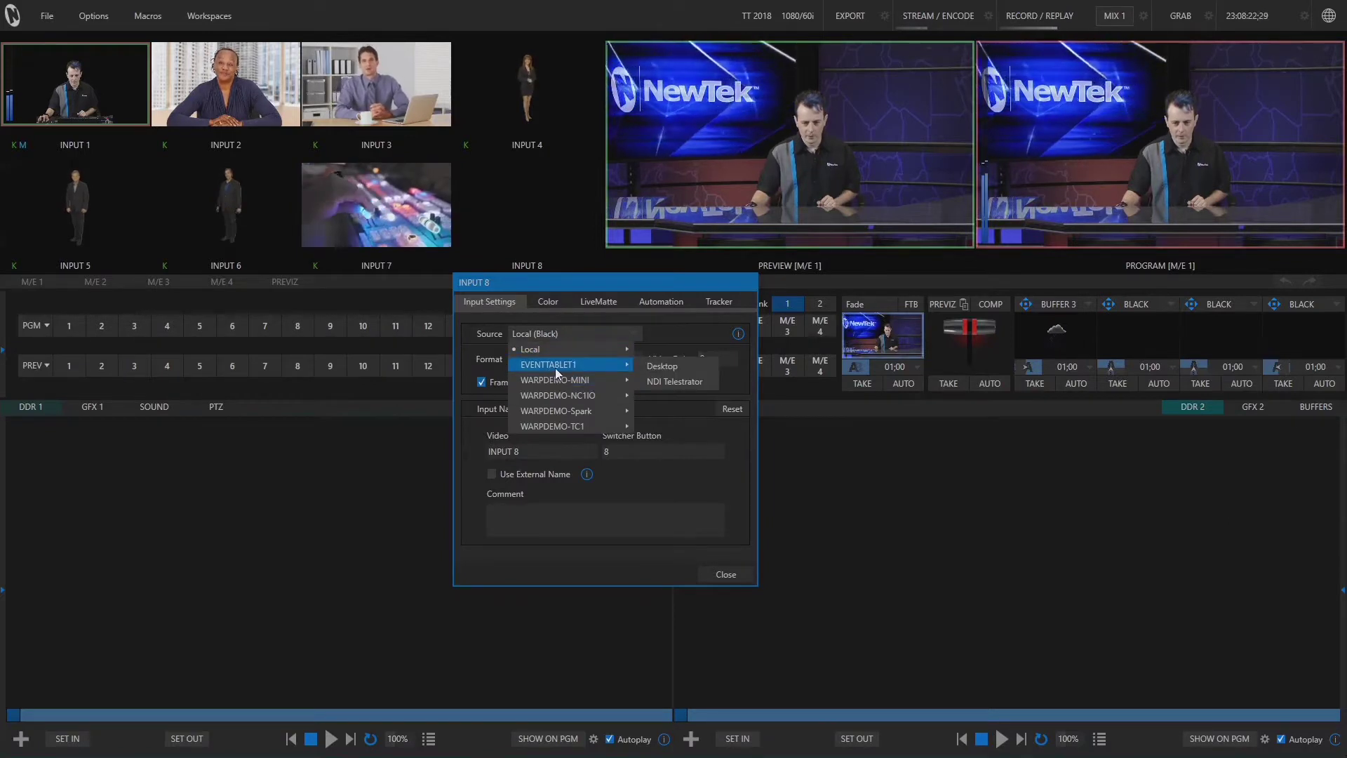
pyautogui.click(664, 382)
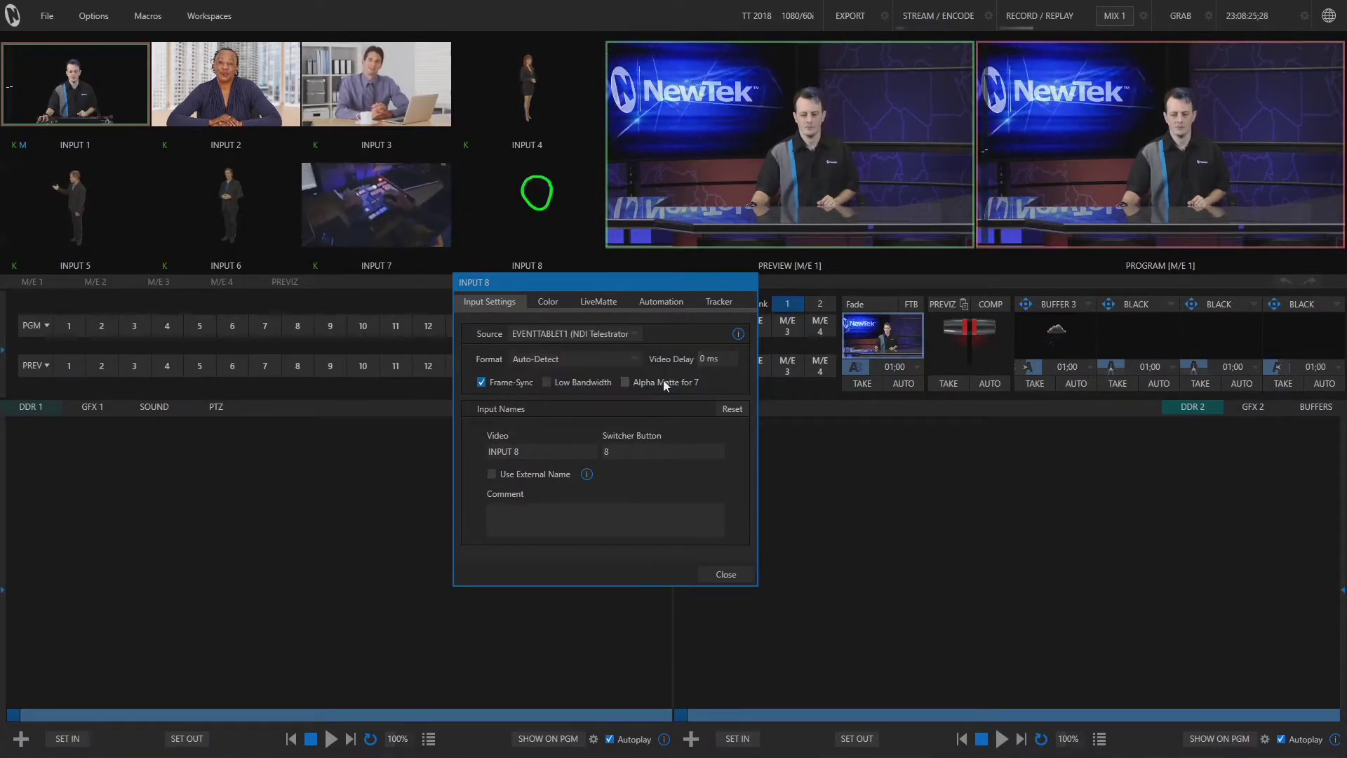
pyautogui.click(729, 575)
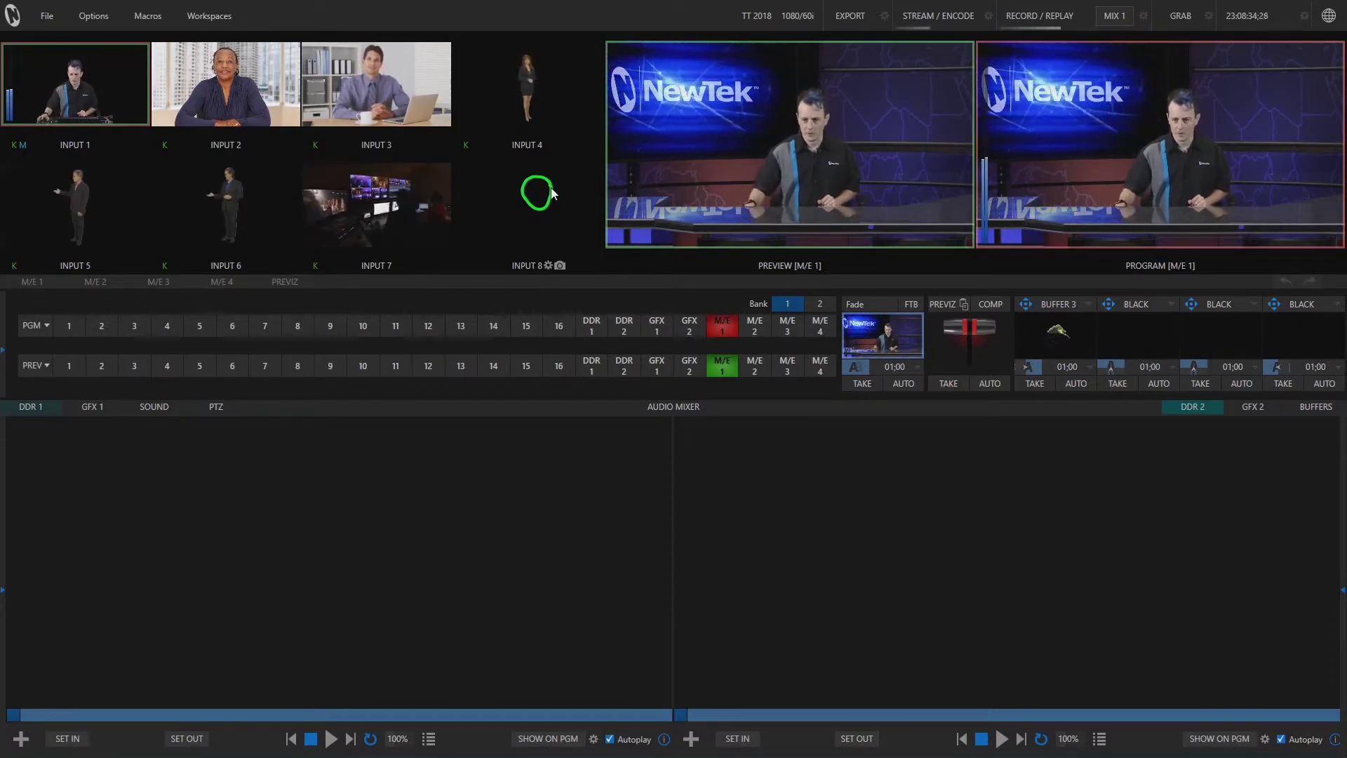
# Step: Assign INPUT 8 to the second DSK and take it on air
pyautogui.click(1172, 306)
pyautogui.moveTo(1147, 321)
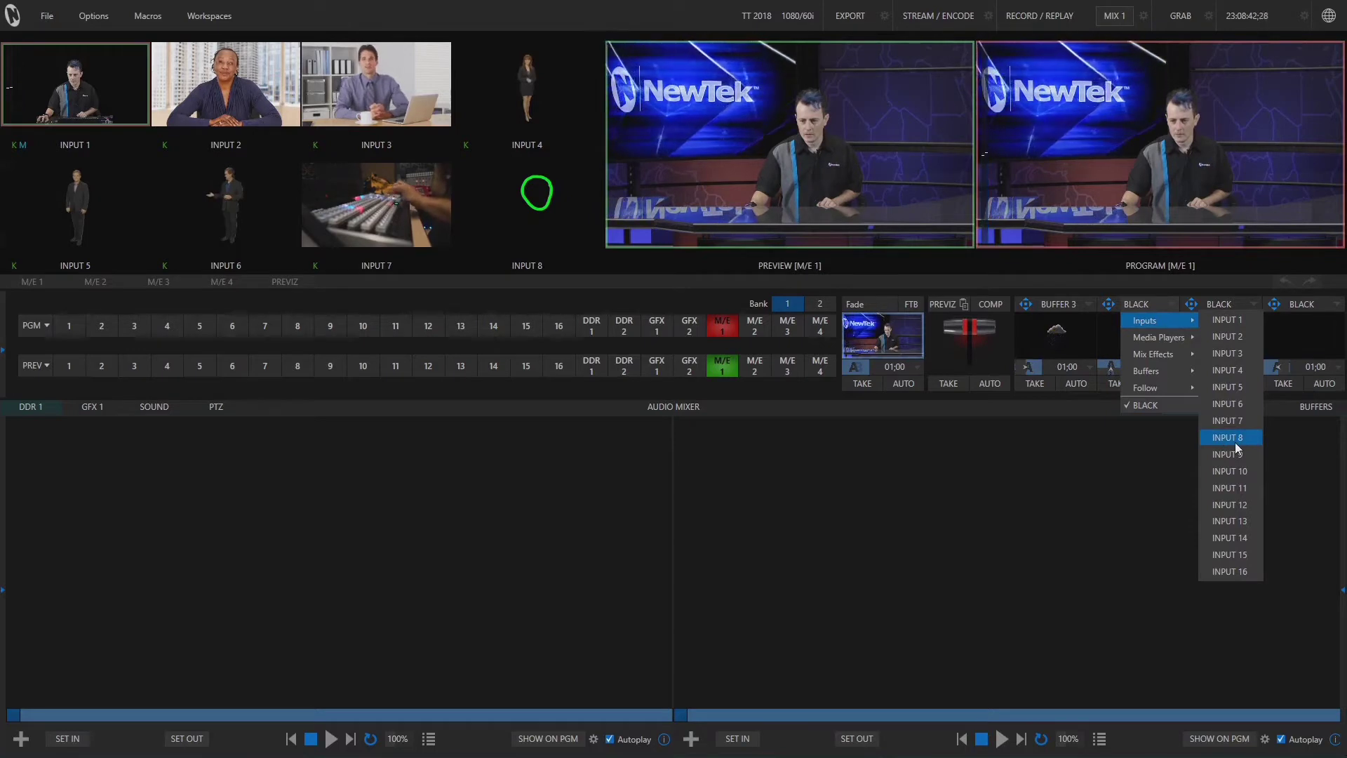
pyautogui.click(1232, 439)
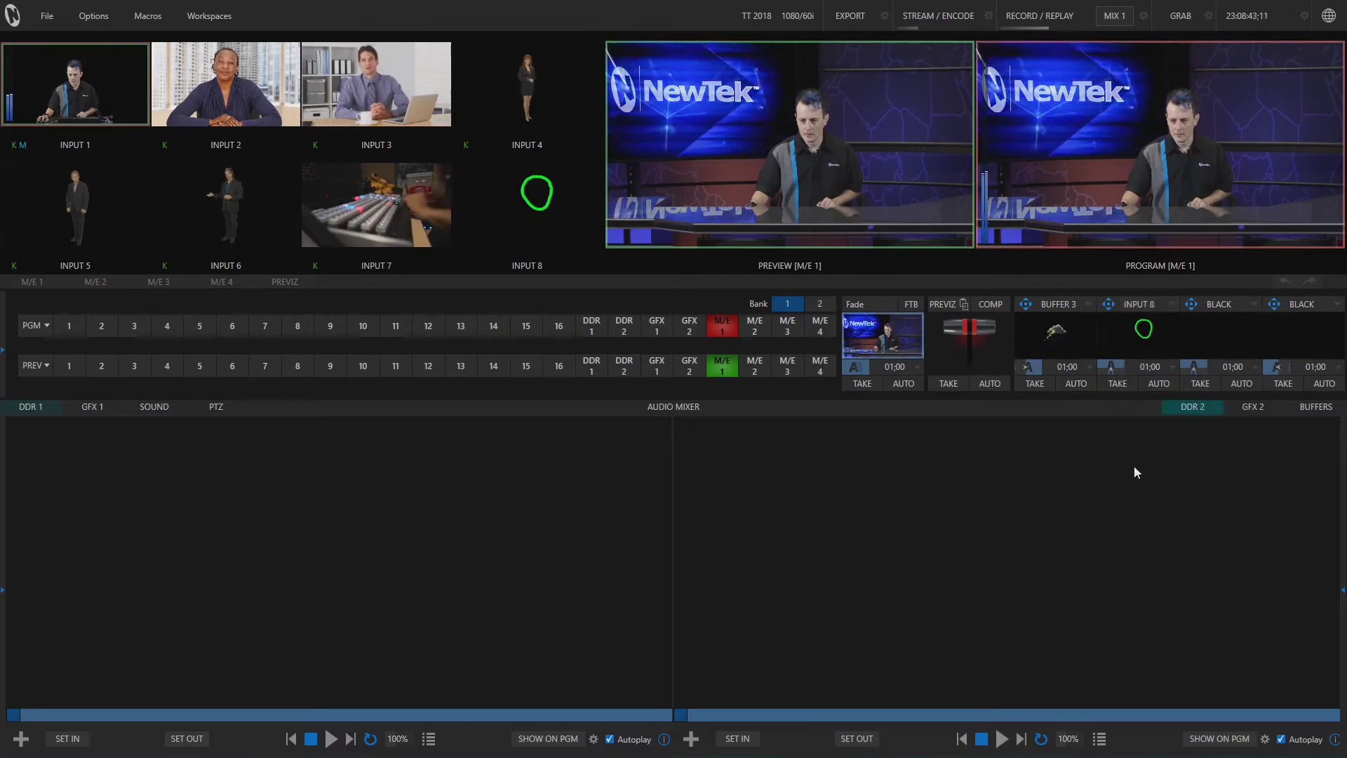
pyautogui.click(1121, 382)
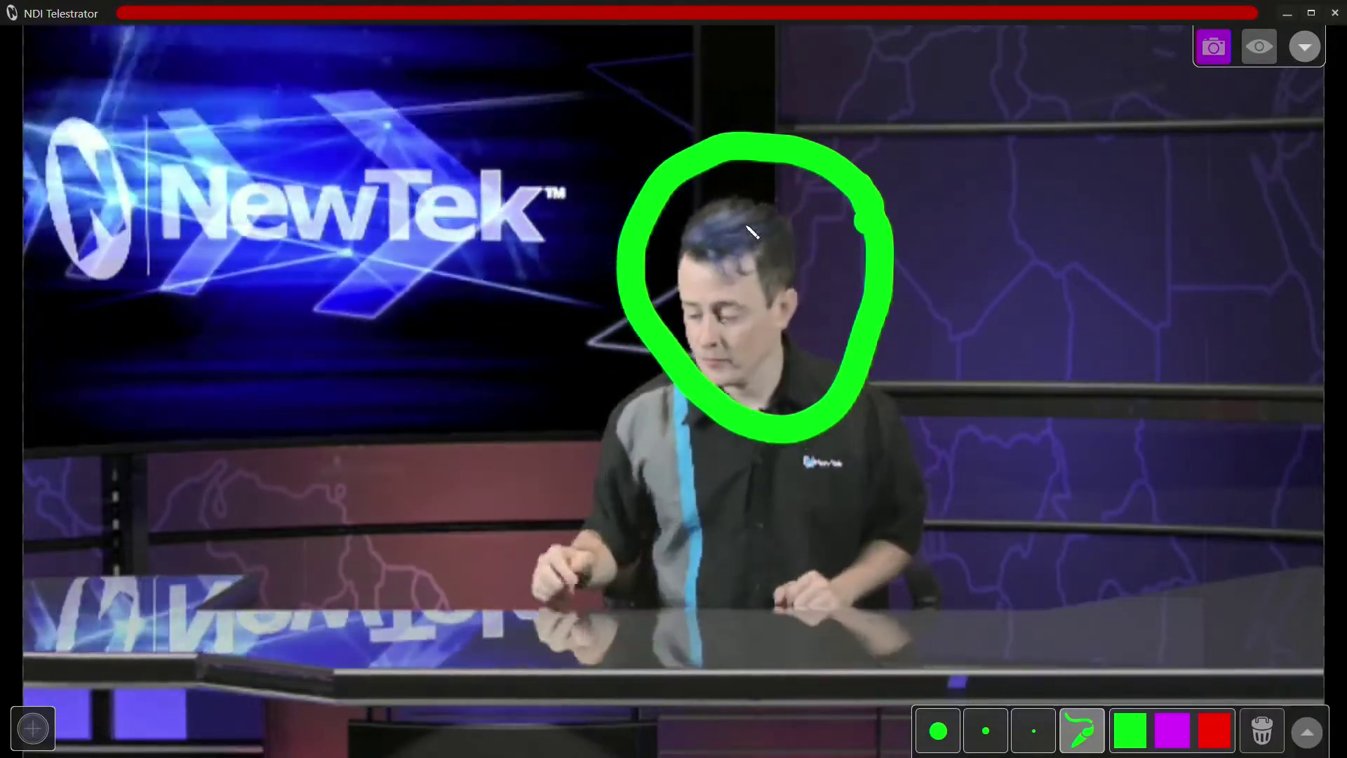
# Step: Clear the canvas, then draw green arrows at the presenter's head from left, right and above
pyautogui.click(1263, 730)
pyautogui.moveTo(564, 266)
pyautogui.mouseDown()
pyautogui.moveTo(685, 337)
pyautogui.moveTo(579, 393)
pyautogui.mouseUp()
pyautogui.moveTo(674, 339); pyautogui.dragTo(432, 355)
pyautogui.moveTo(919, 263); pyautogui.dragTo(932, 398)
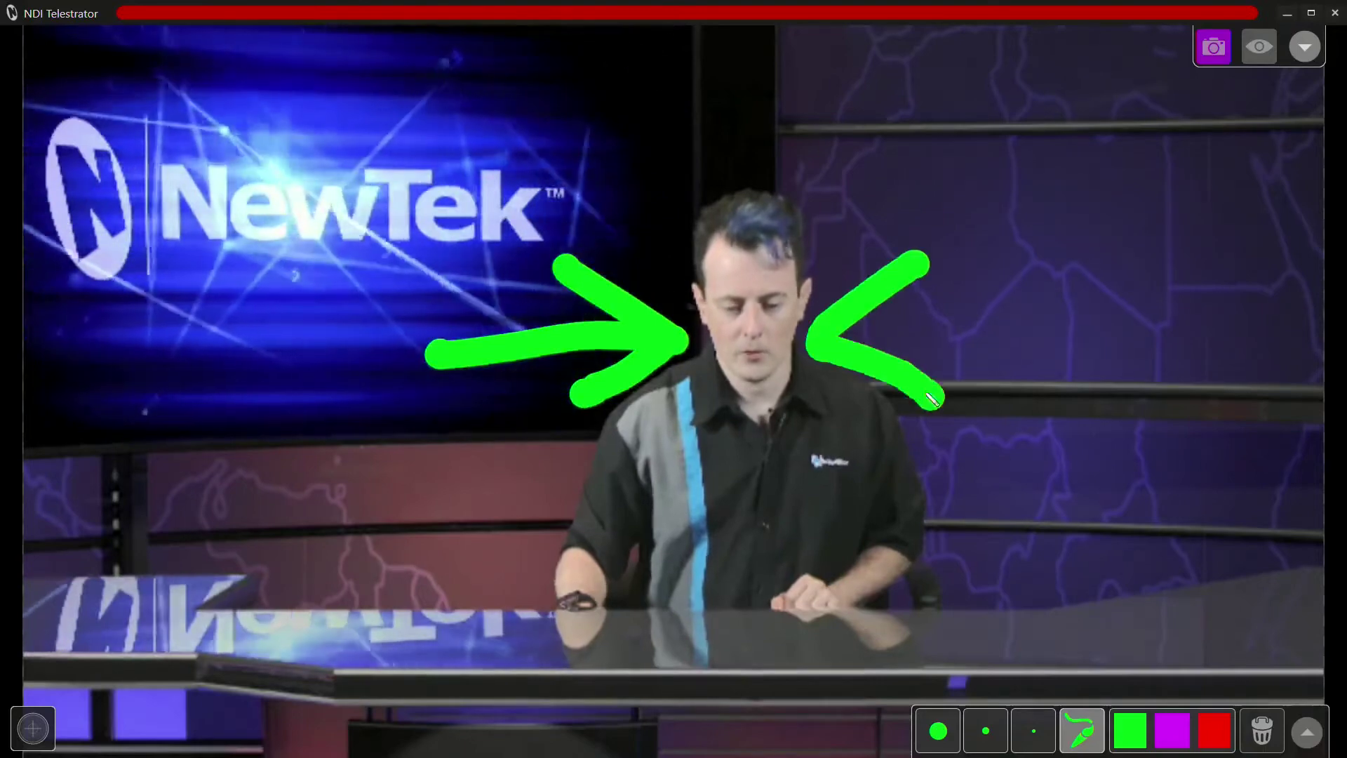
pyautogui.moveTo(827, 342); pyautogui.dragTo(1179, 316)
pyautogui.moveTo(650, 128)
pyautogui.mouseDown()
pyautogui.moveTo(775, 196)
pyautogui.moveTo(915, 137)
pyautogui.mouseUp()
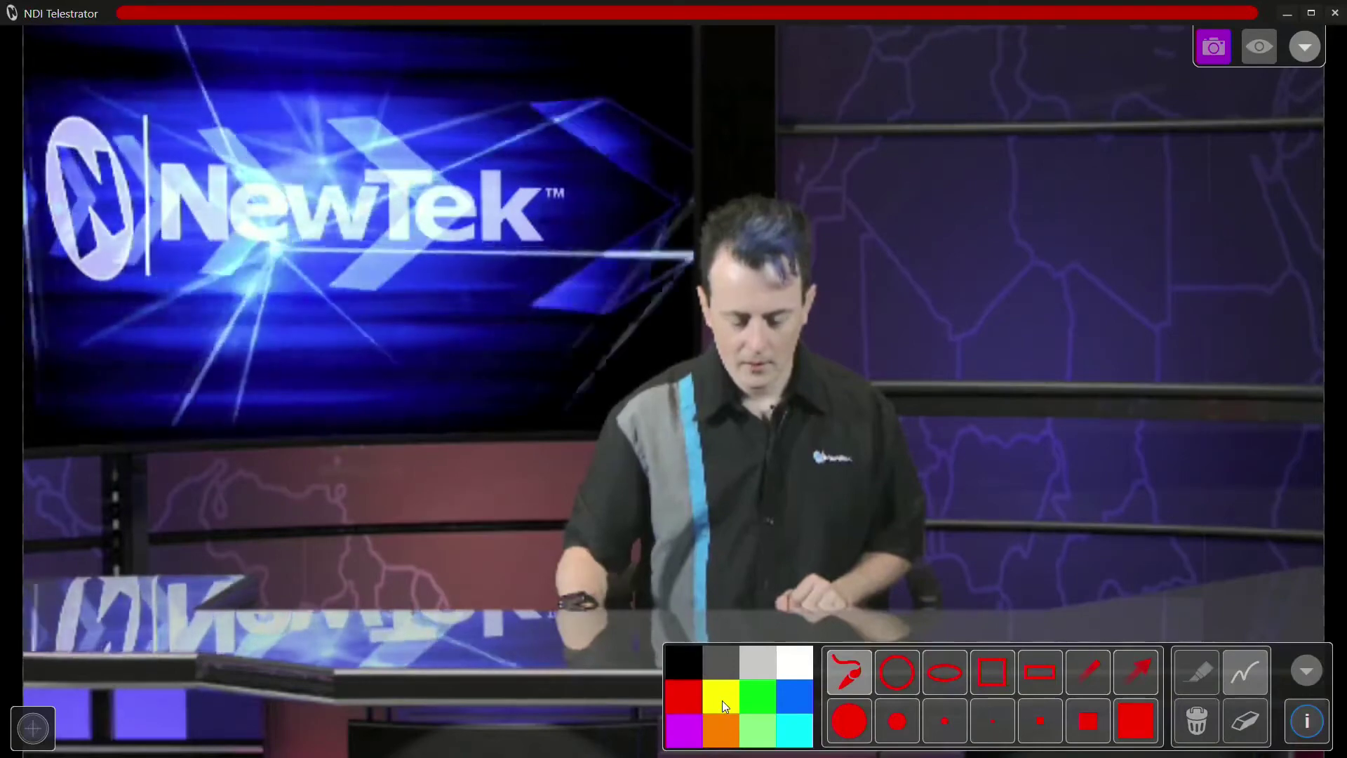
# Step: Try the colour swatches and set the ink colour to magenta
pyautogui.click(723, 699)
pyautogui.click(686, 733)
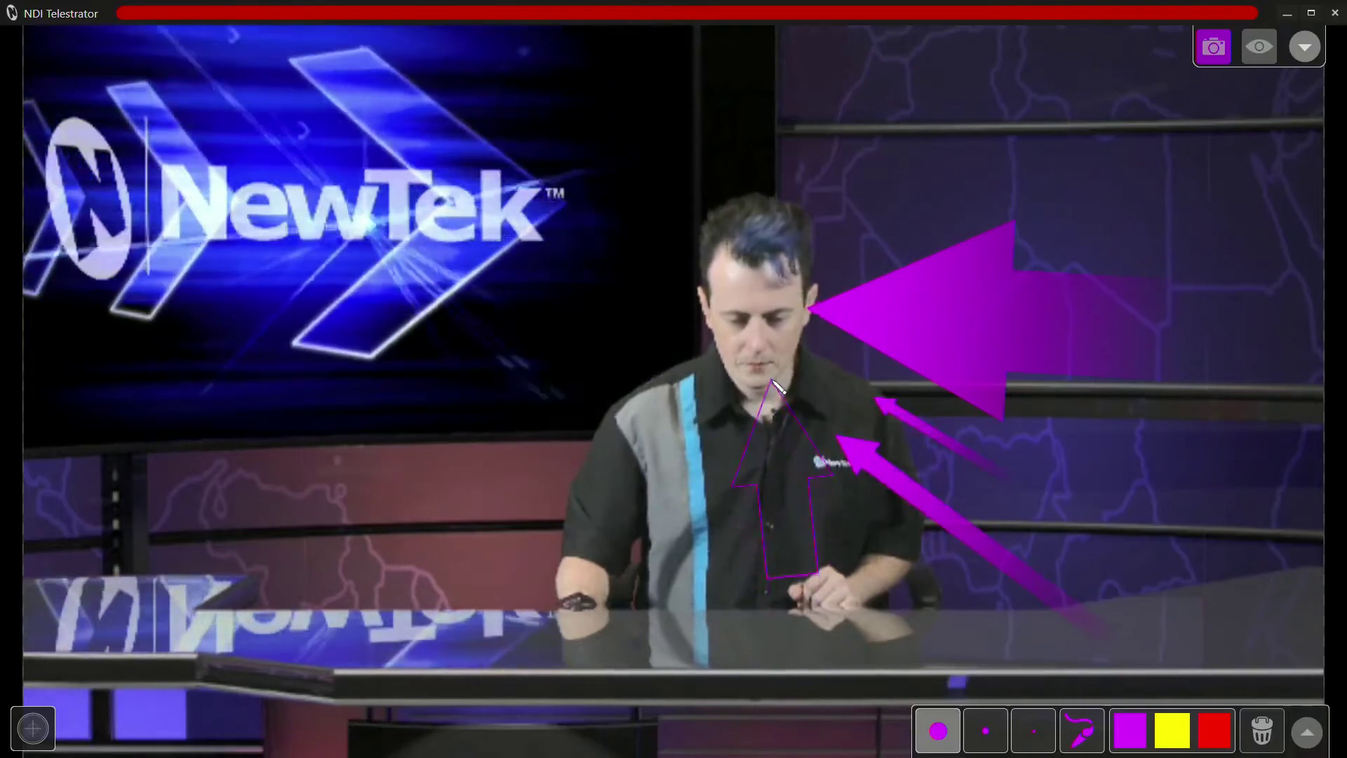
# Step: Clear the canvas, then draw a medium magenta arrow toward the shoulder and a thin one up the shirt
pyautogui.click(1262, 732)
pyautogui.click(1305, 734)
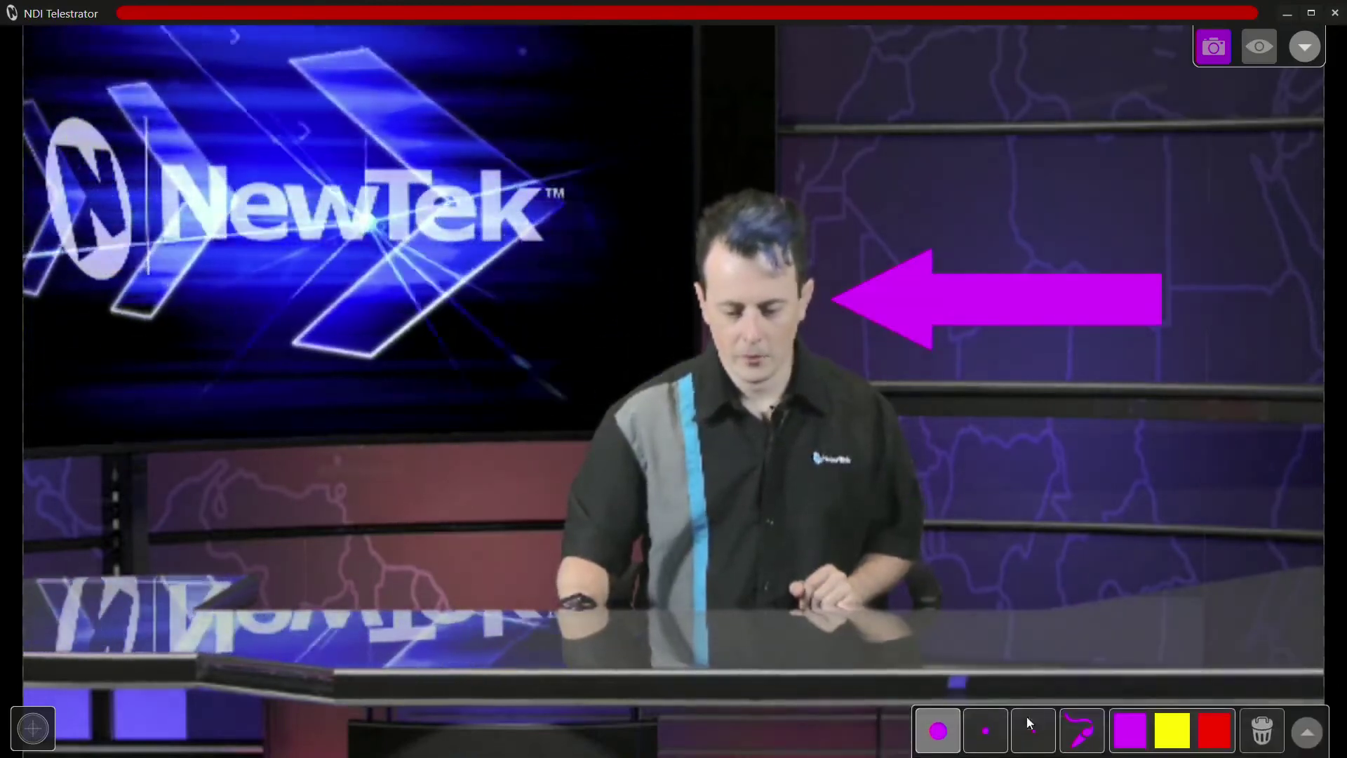
pyautogui.click(989, 741)
pyautogui.moveTo(918, 497); pyautogui.dragTo(834, 390)
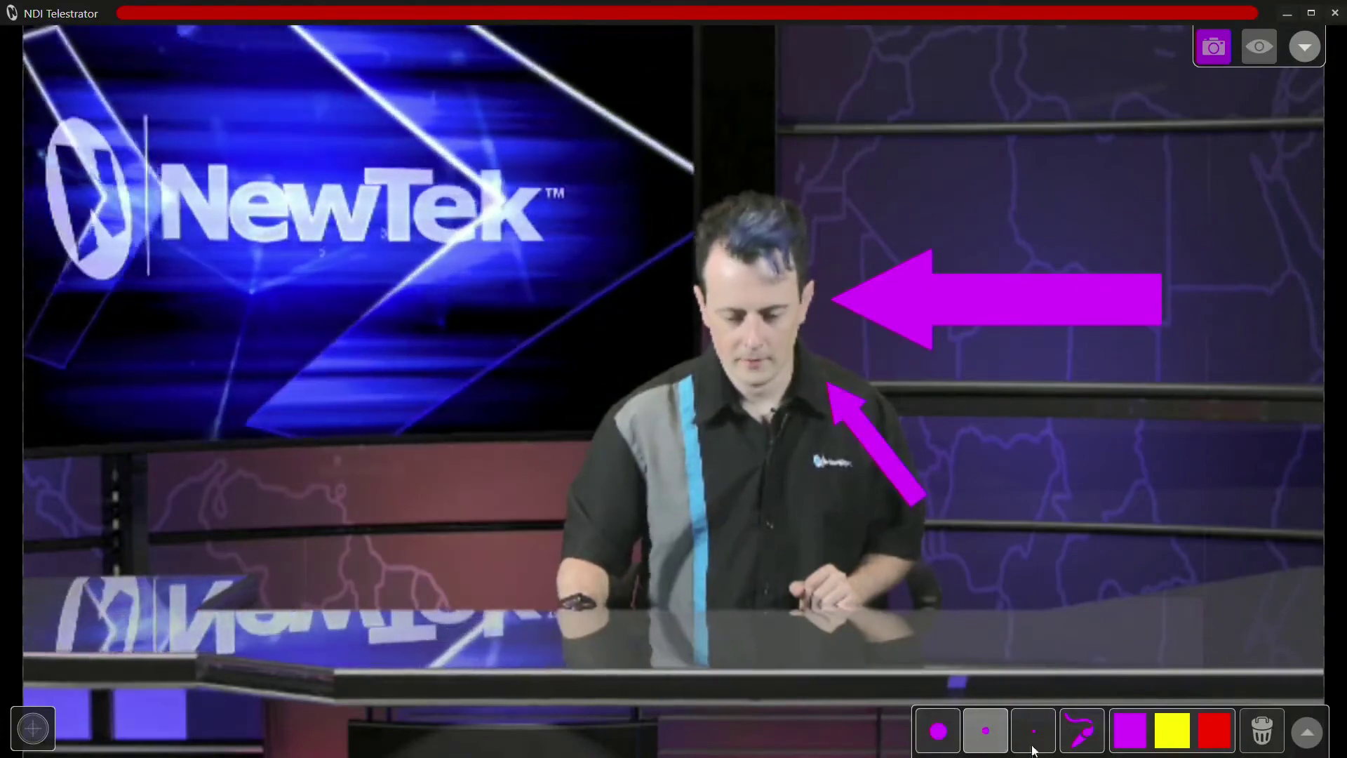
pyautogui.click(1033, 730)
pyautogui.moveTo(790, 563); pyautogui.dragTo(784, 461)
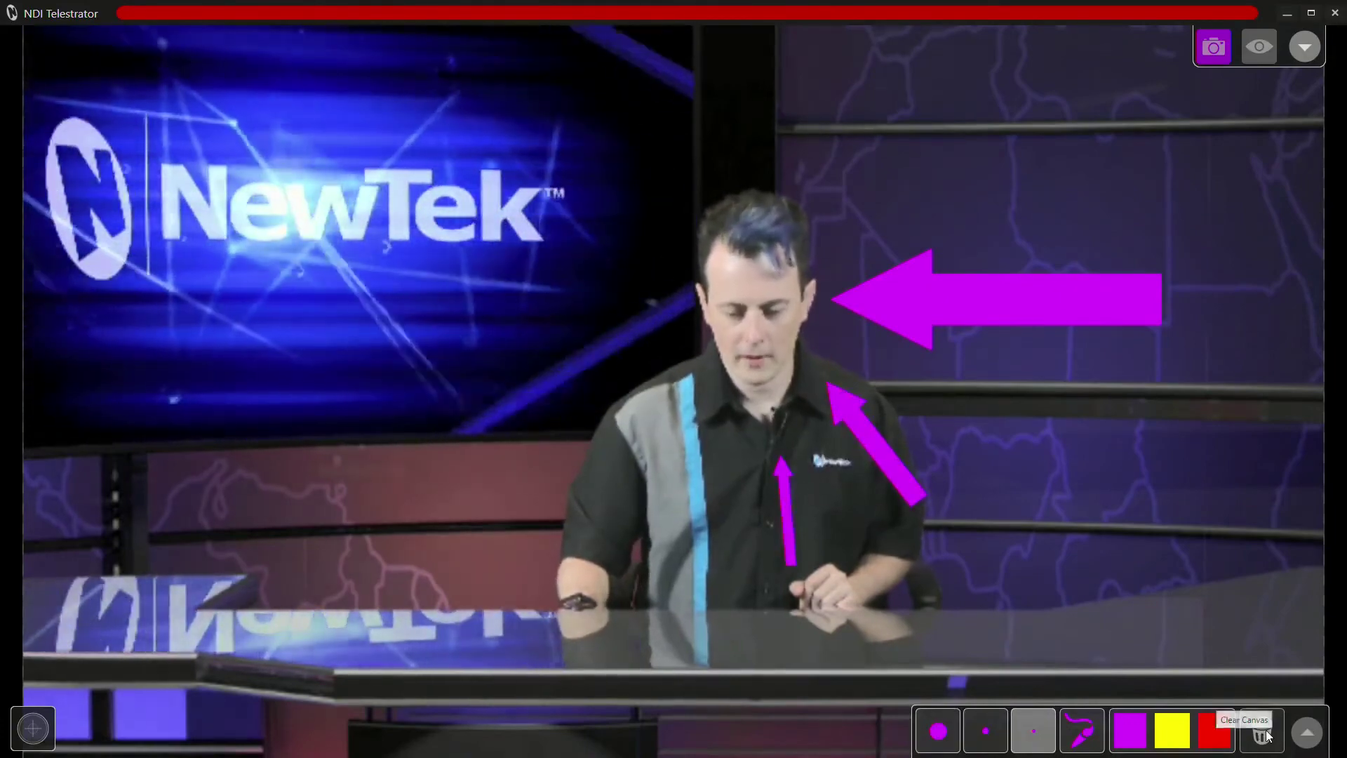